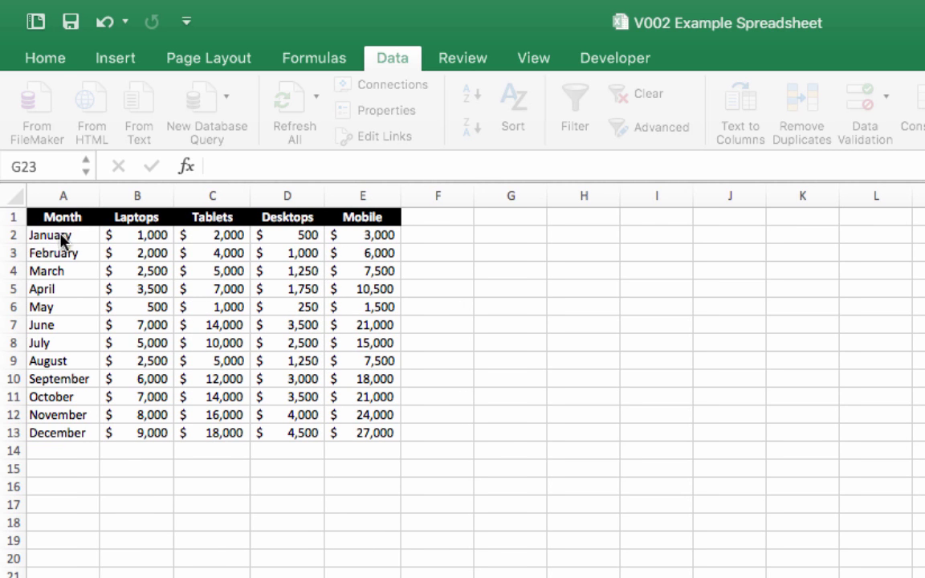
# - Review the monthly sales data in A2:E13 of the Table sheet and the month and product cells in row 2 of VLOOKUP Example 1
pyautogui.moveTo(56, 236); pyautogui.dragTo(328, 430)
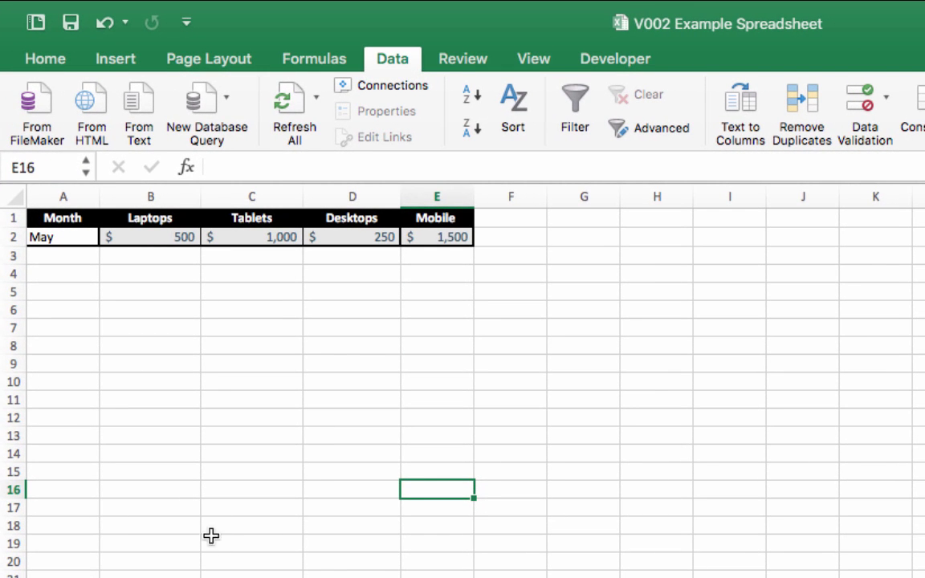
pyautogui.click(182, 402)
pyautogui.click(13, 255)
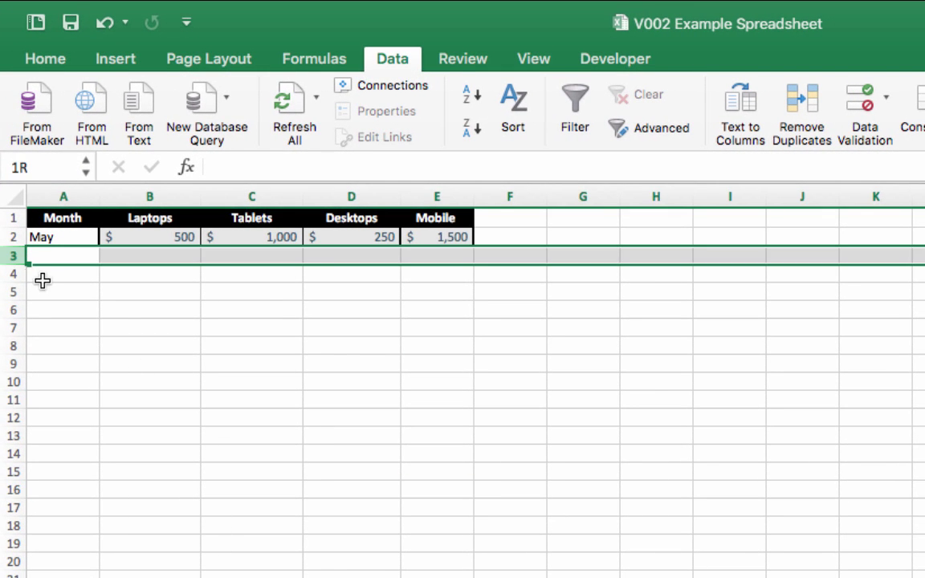
pyautogui.click(53, 235)
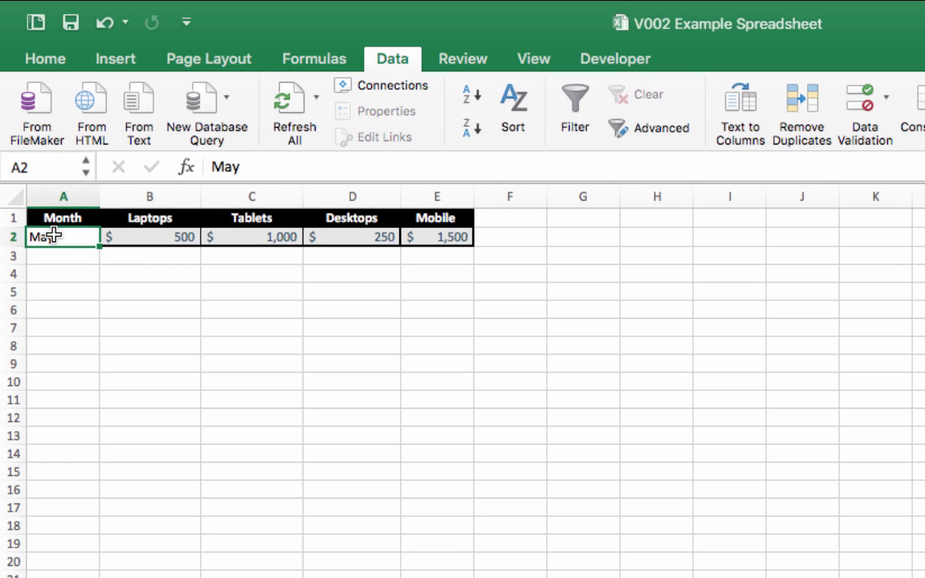
pyautogui.click(169, 239)
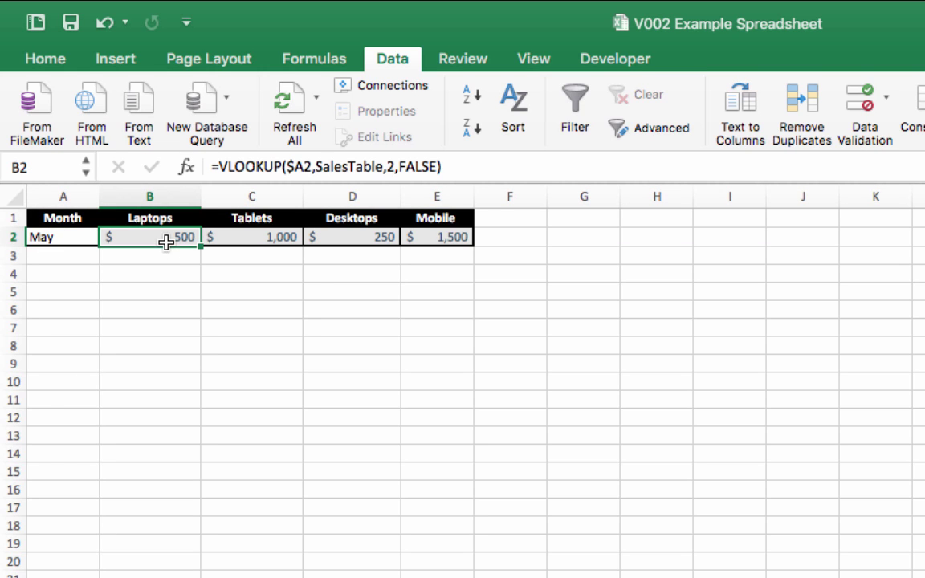
pyautogui.click(226, 239)
pyautogui.click(338, 237)
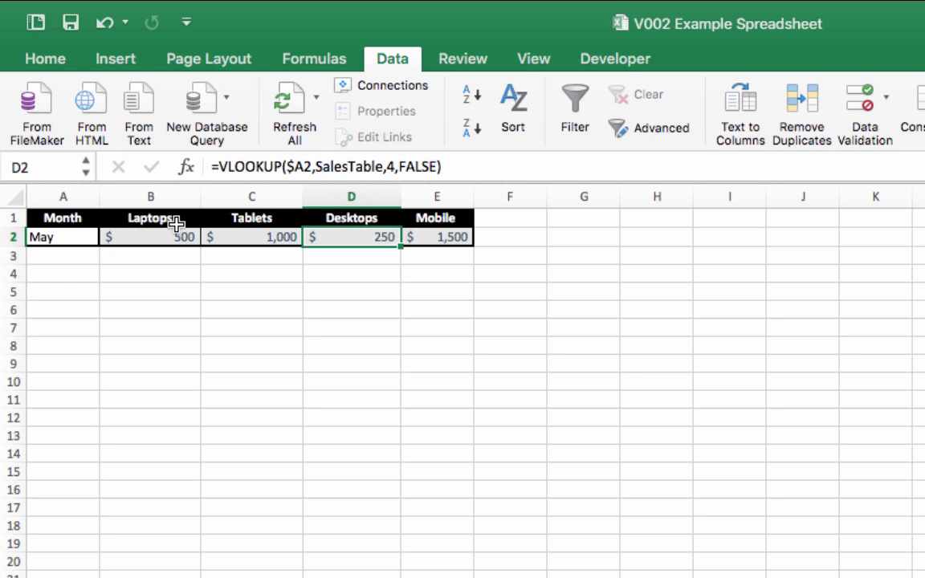
pyautogui.click(440, 240)
pyautogui.click(366, 382)
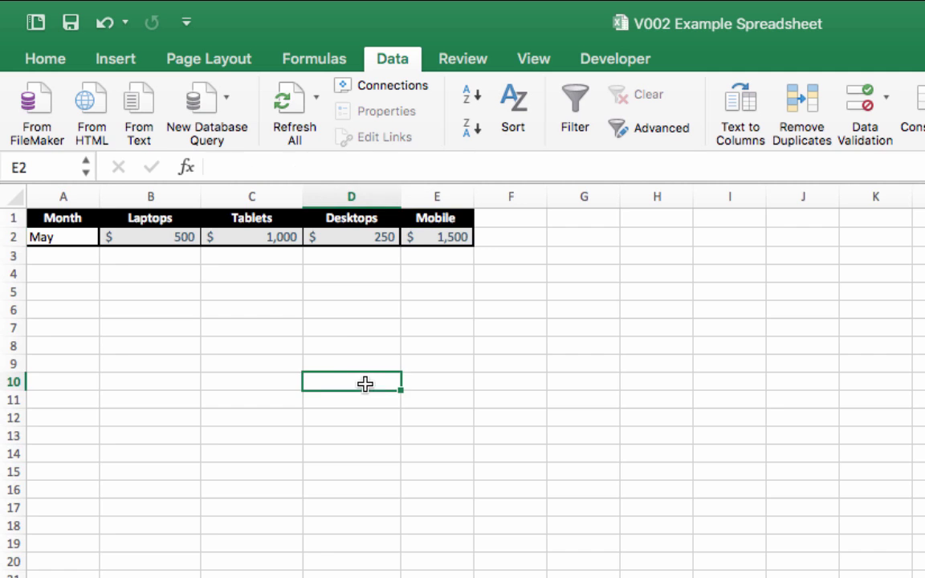
# - Inspect the VLOOKUP formulas in the Laptops, Tablets, Desktops and Mobile cells B2 to E2 and the lookup month in A2
pyautogui.click(191, 238)
pyautogui.click(329, 167)
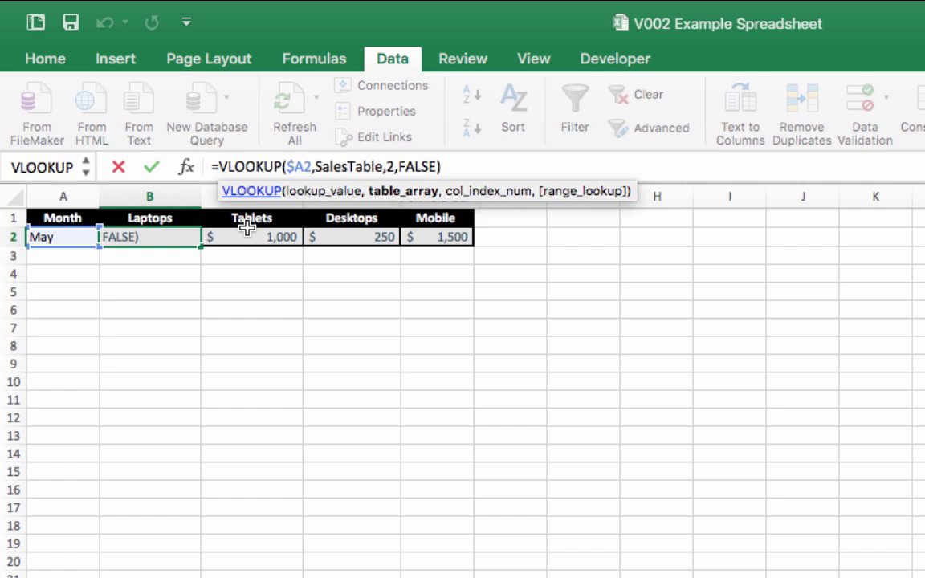
pyautogui.press('Tab')
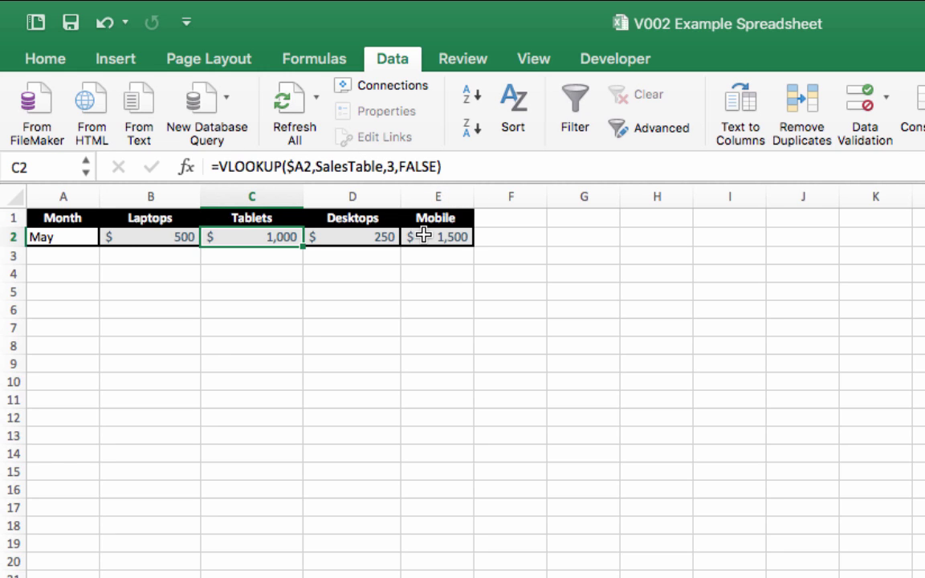
pyautogui.click(384, 235)
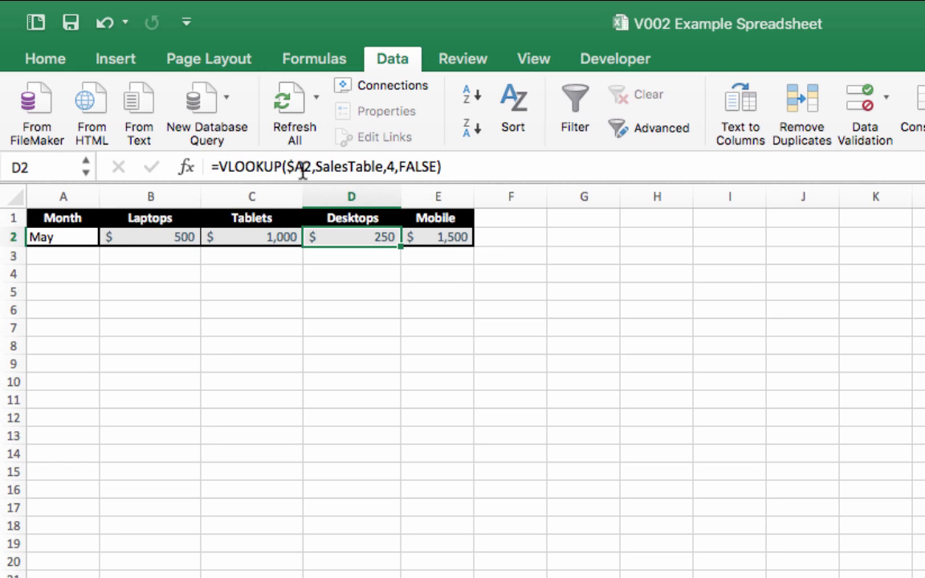
pyautogui.click(421, 234)
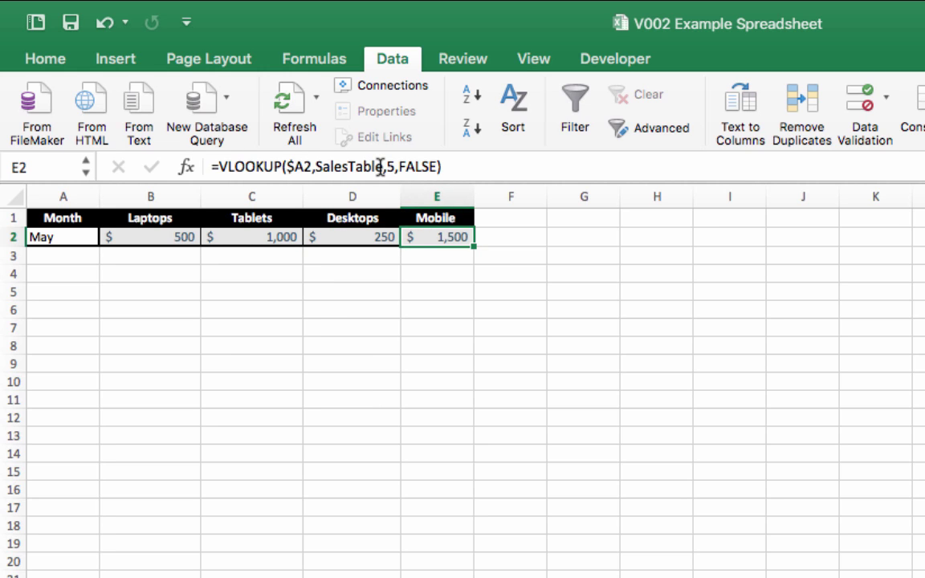
pyautogui.click(70, 236)
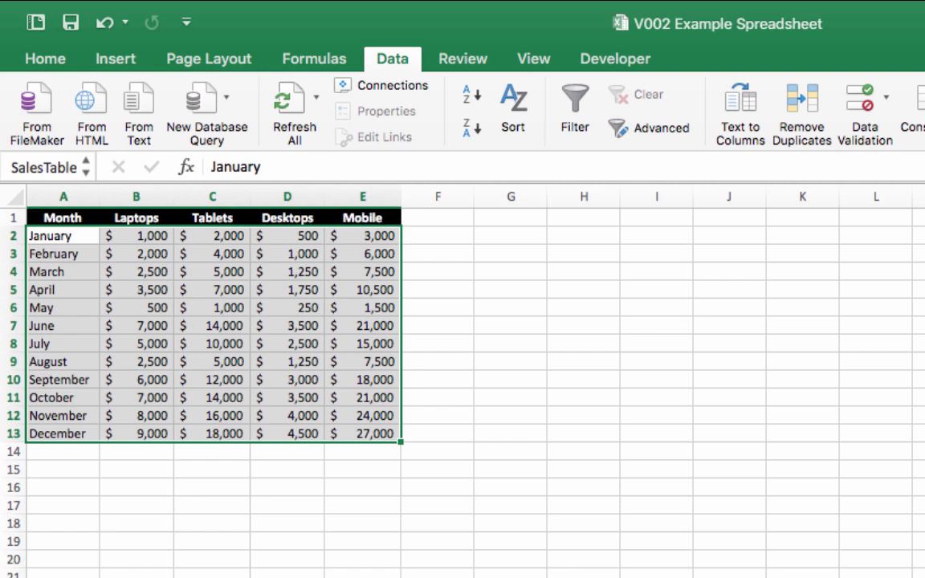
# - Name the month cells A2:A13 on the Table sheet MonthsOfTheYear
pyautogui.click(63, 575)
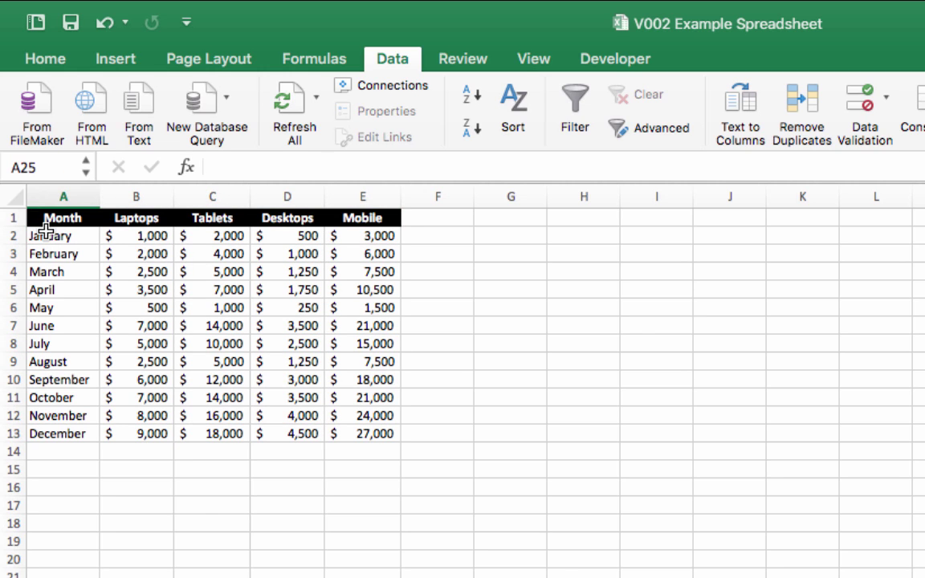
pyautogui.moveTo(54, 236); pyautogui.dragTo(58, 434)
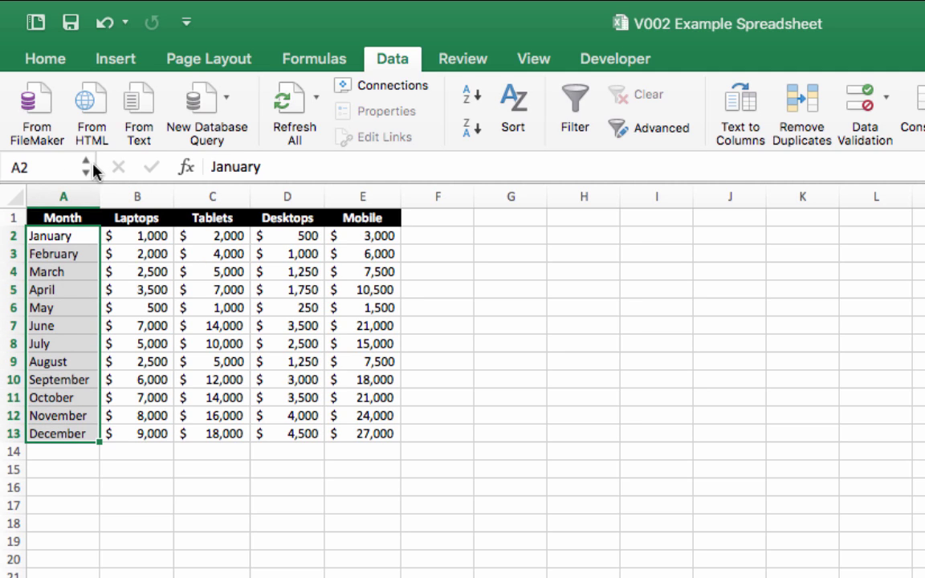
pyautogui.click(58, 168)
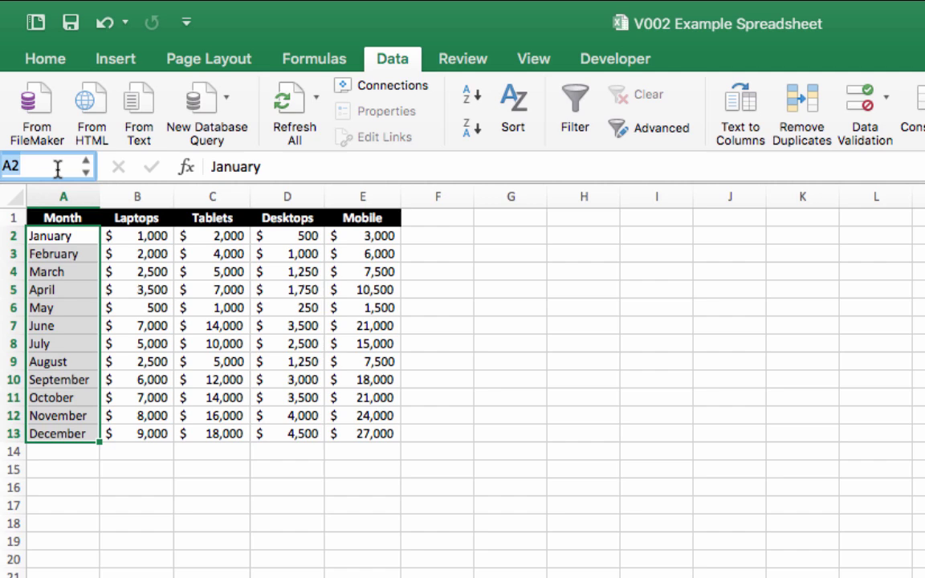
pyautogui.write('Months')
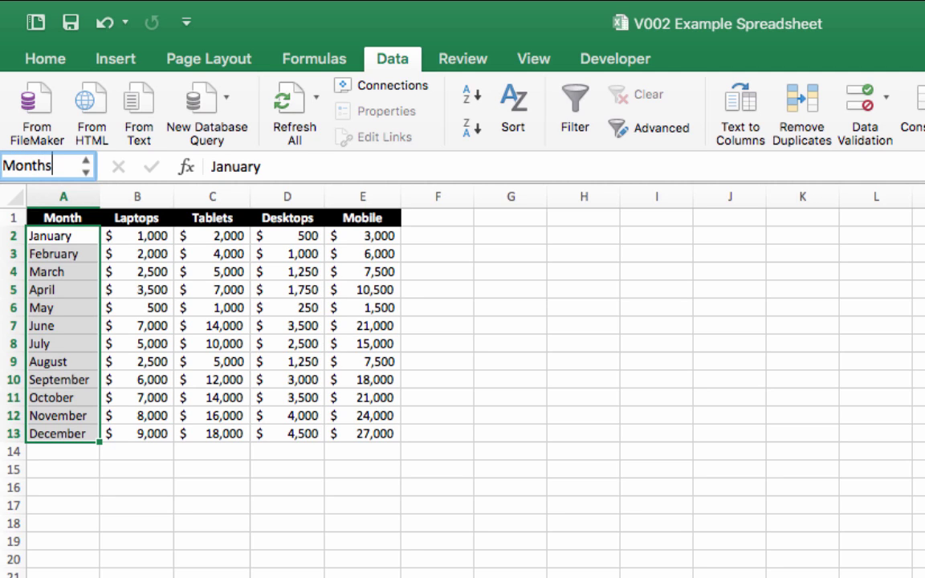
pyautogui.write('OfThe')
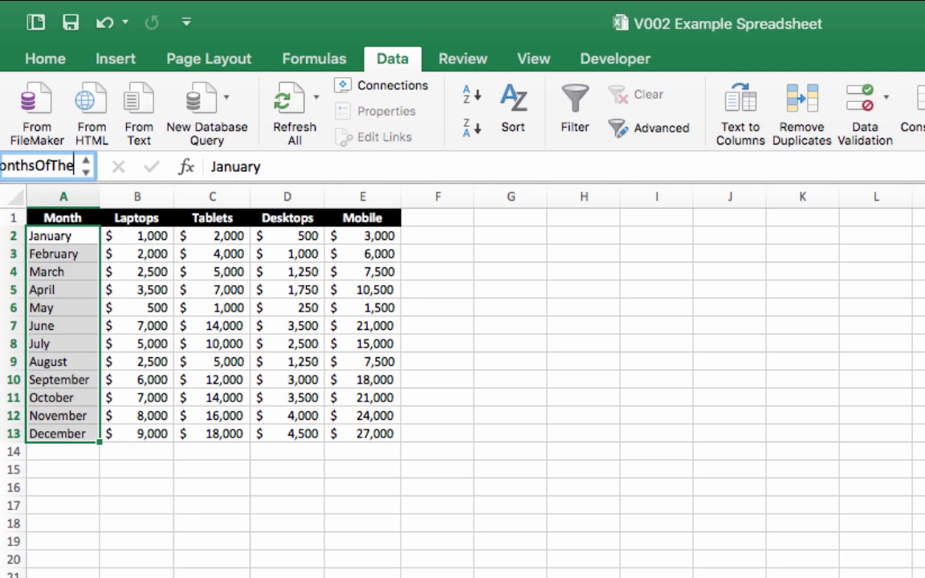
pyautogui.write('Year')
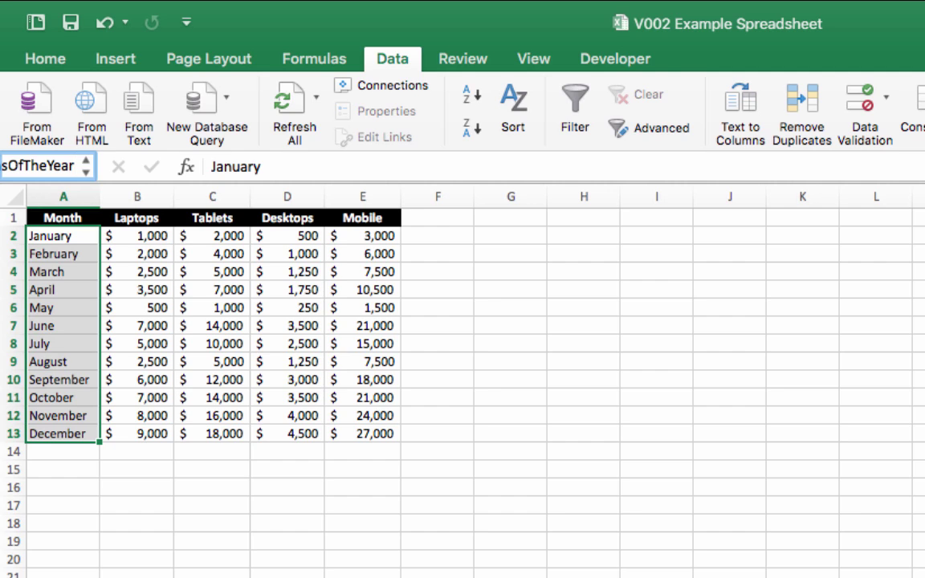
pyautogui.press('Return')
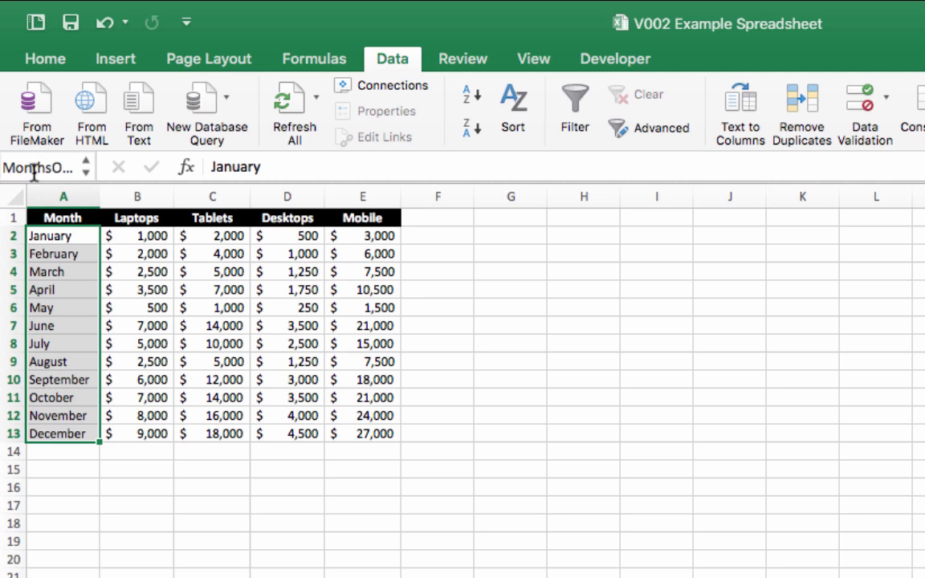
# - Check the workbook's list of defined names and widen the Name Box to fit the full range name
pyautogui.click(88, 168)
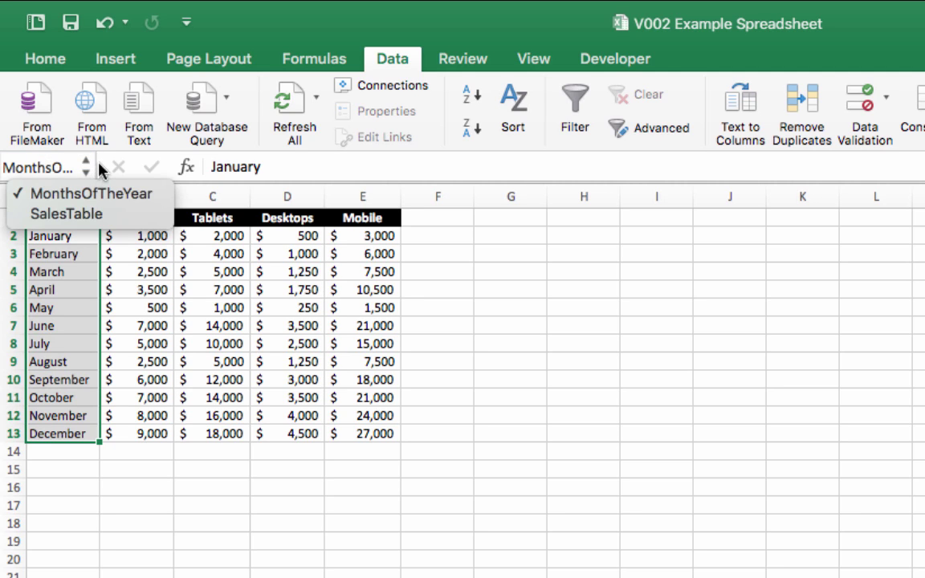
pyautogui.click(90, 168)
pyautogui.moveTo(95, 164); pyautogui.dragTo(185, 167)
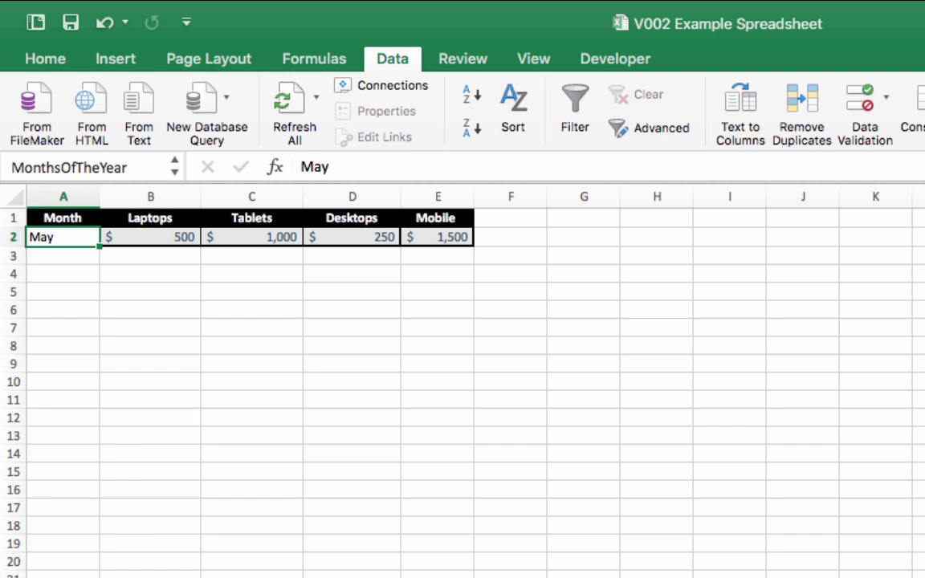
# - Add List data validation to month cell A2 on the VLOOKUP Example 1 sheet, using =MonthsOfTheYear as the source
pyautogui.click(123, 364)
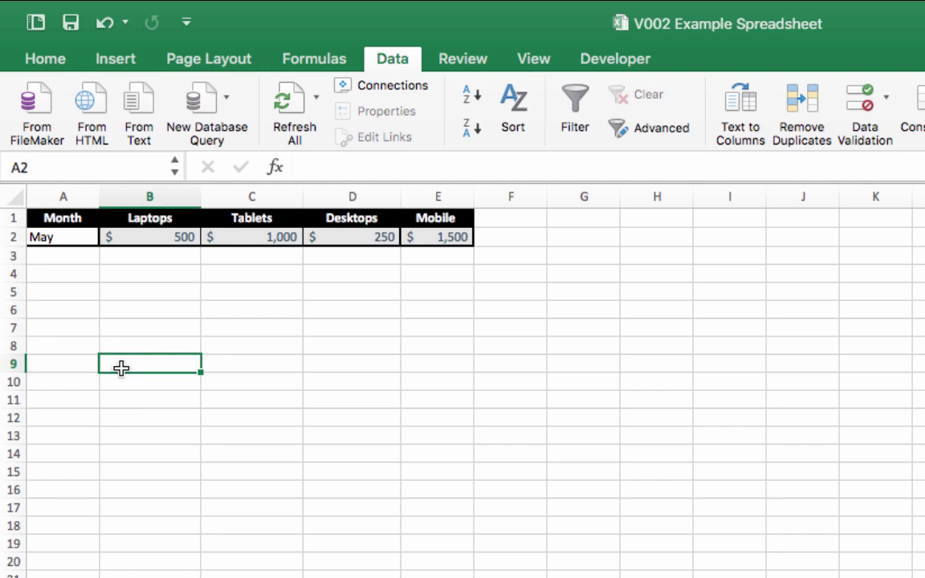
pyautogui.click(58, 234)
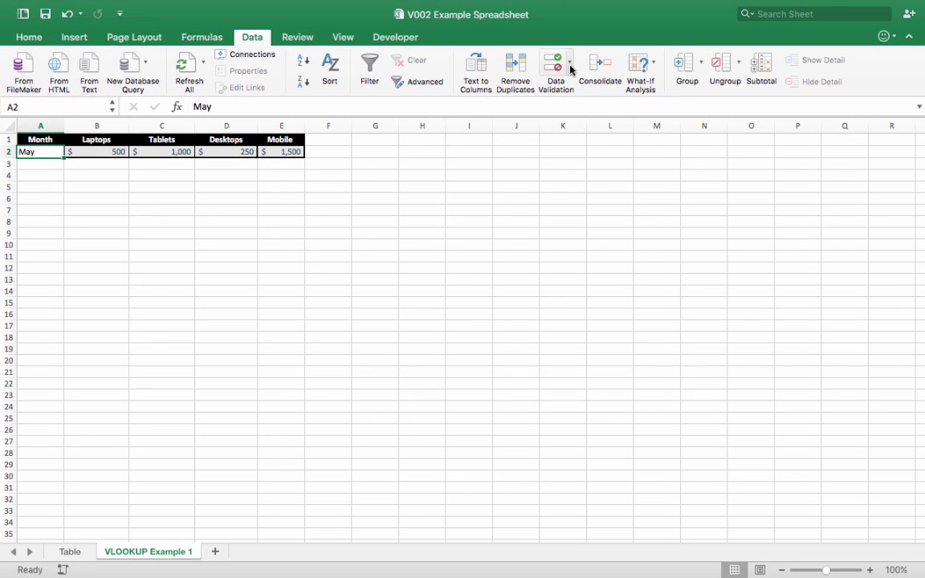
pyautogui.click(602, 63)
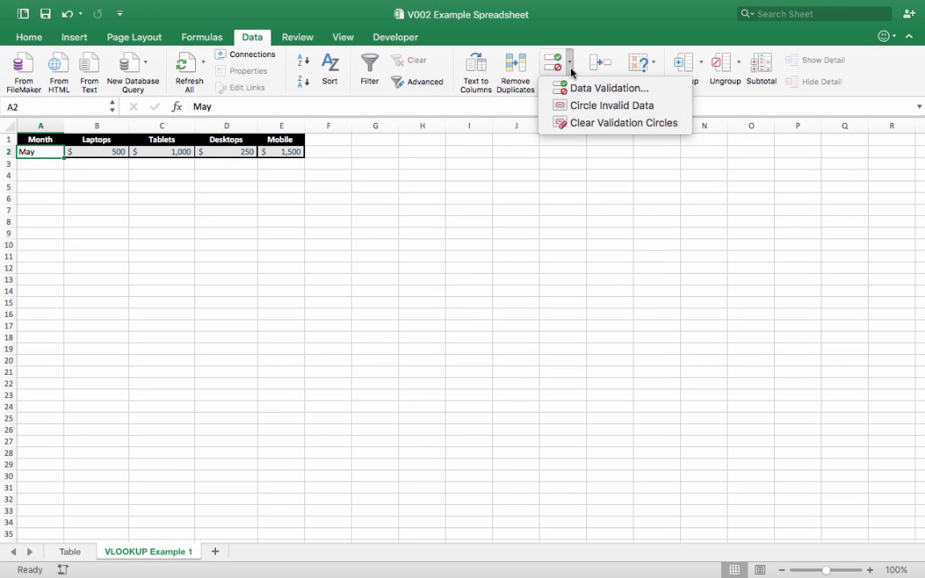
pyautogui.click(578, 88)
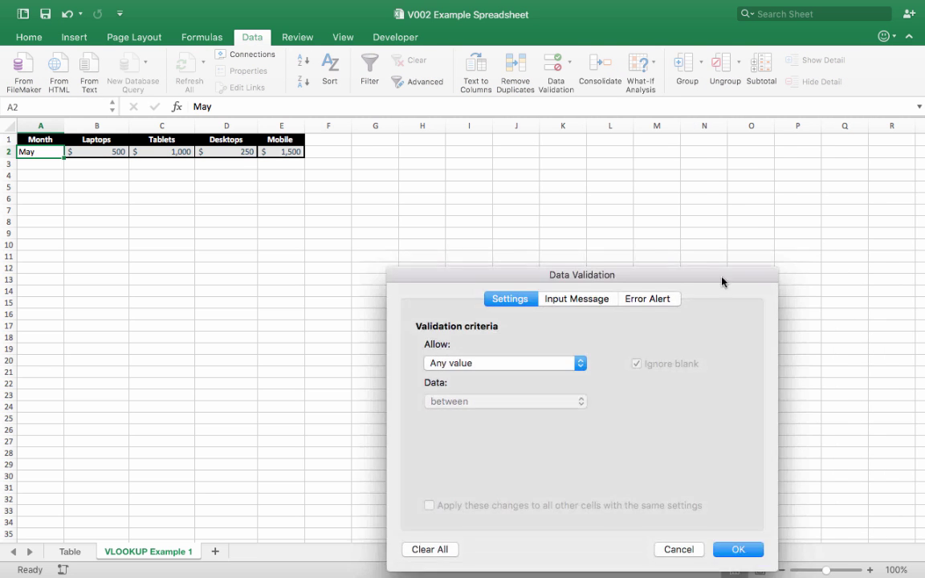
pyautogui.moveTo(721, 278); pyautogui.dragTo(597, 194)
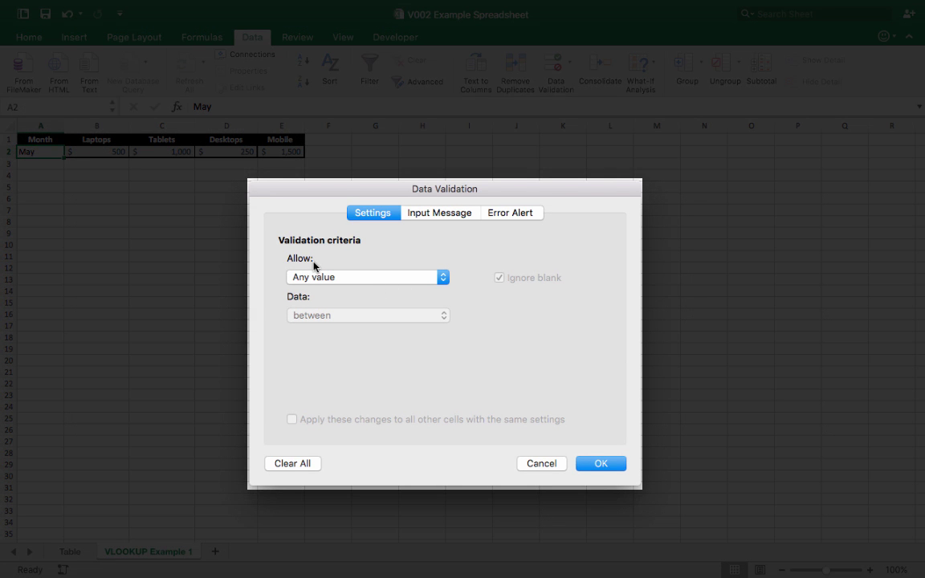
pyautogui.click(443, 277)
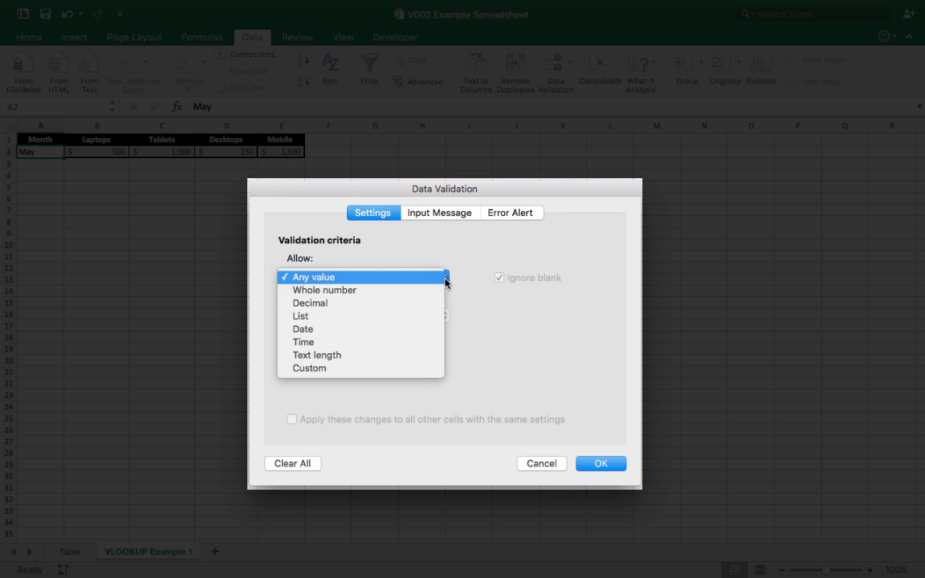
pyautogui.click(428, 316)
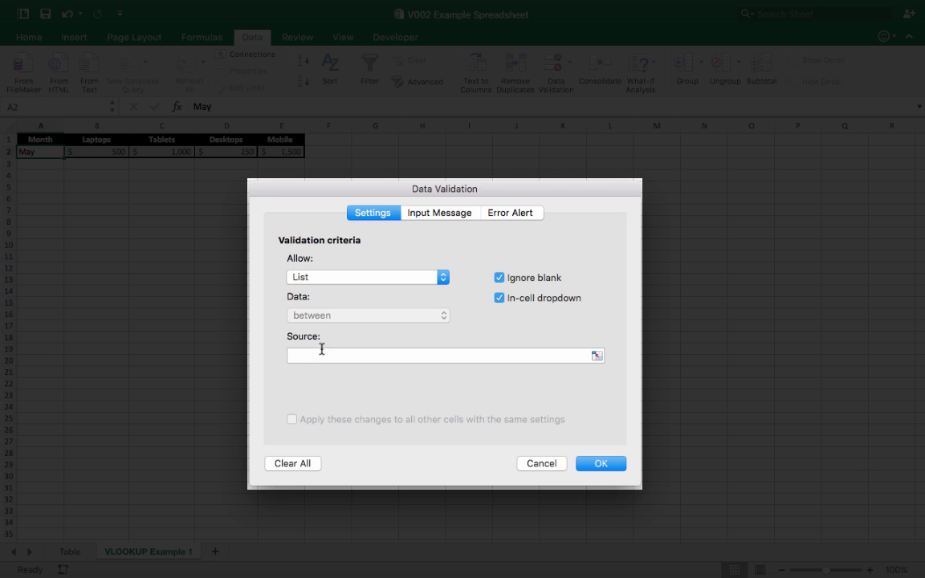
pyautogui.click(316, 358)
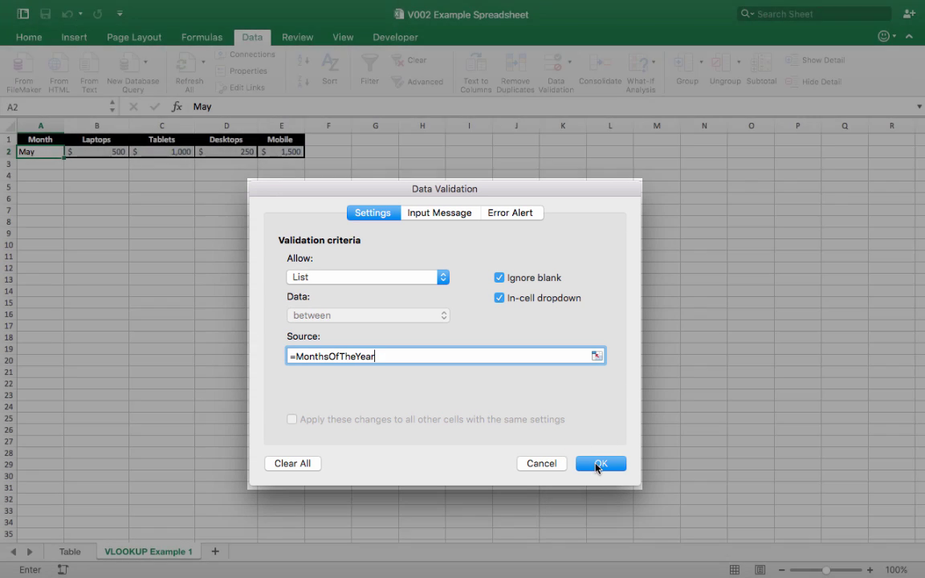
pyautogui.click(599, 464)
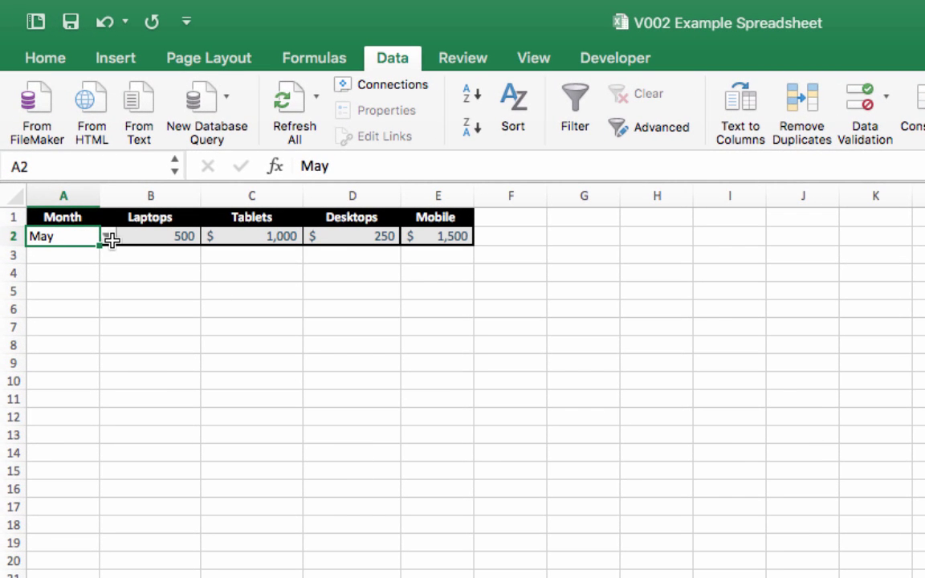
# - Test the month list in A2 by choosing January, checking the Laptops formula in B2, and changing the month to July
pyautogui.click(107, 237)
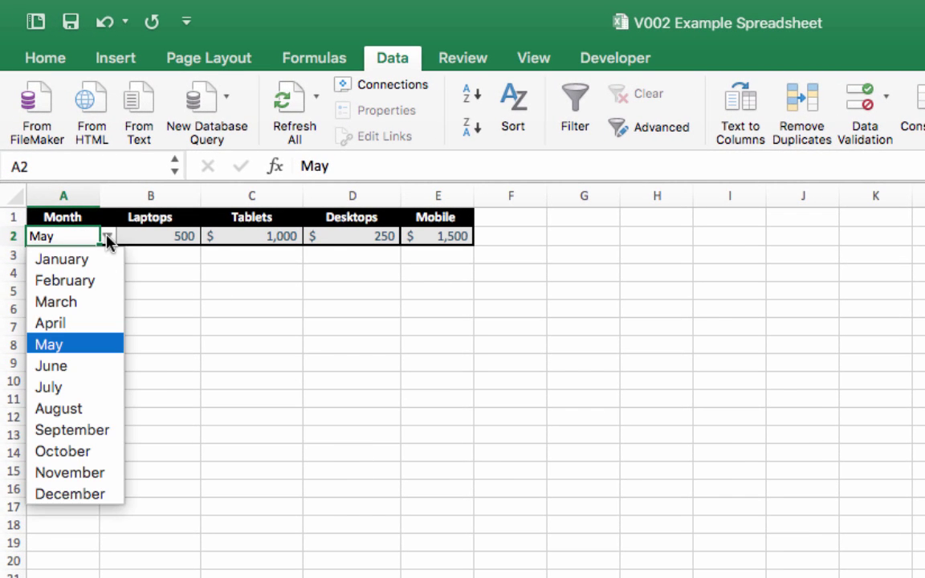
pyautogui.click(81, 259)
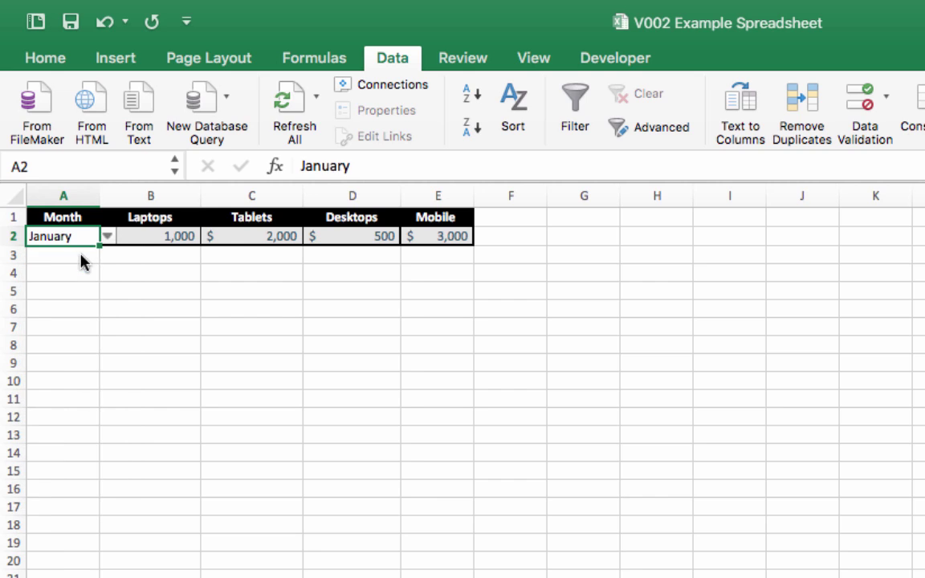
pyautogui.click(170, 239)
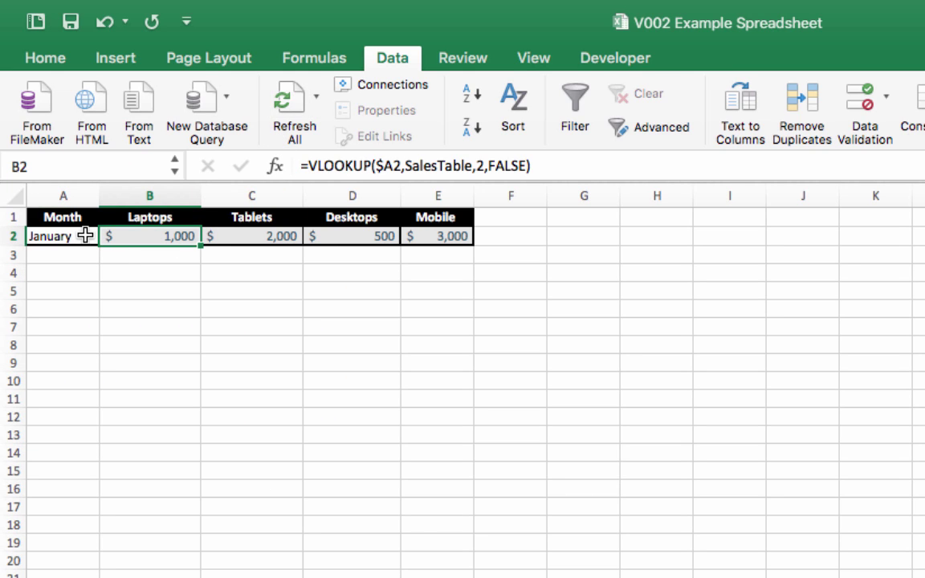
pyautogui.click(85, 235)
pyautogui.click(109, 236)
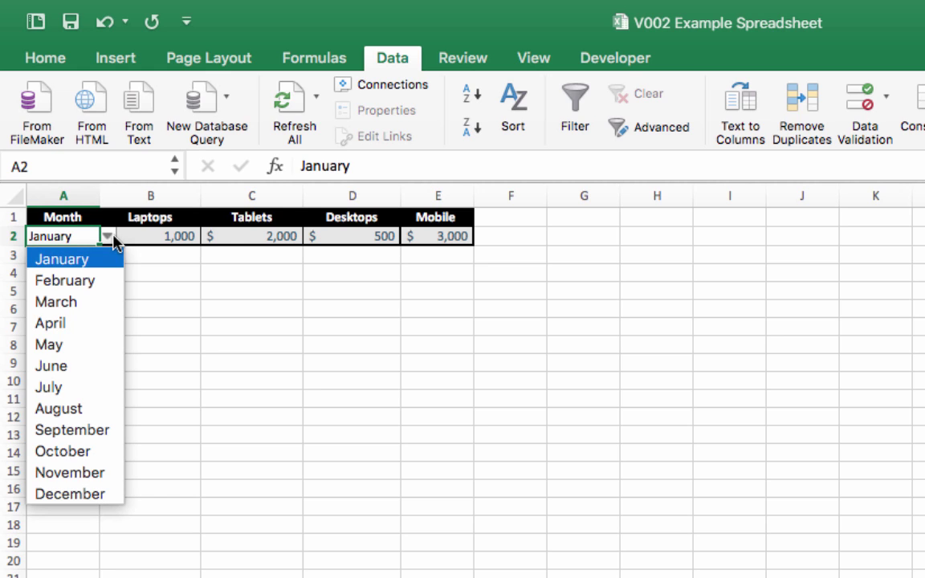
pyautogui.click(78, 386)
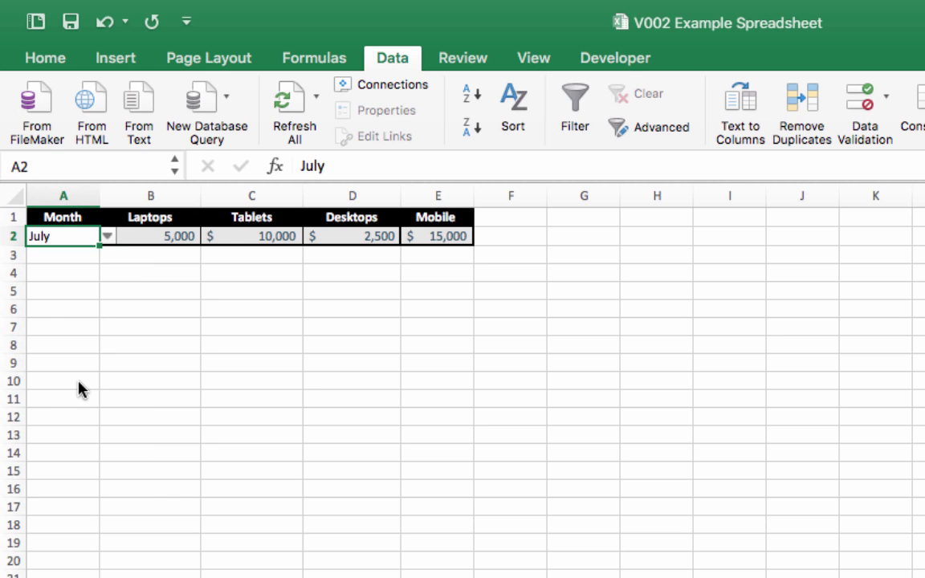
# - Compare the July lookup results with the Laptops, Tablets, Desktops and Mobile figures in the Table sheet's July row
pyautogui.click(170, 311)
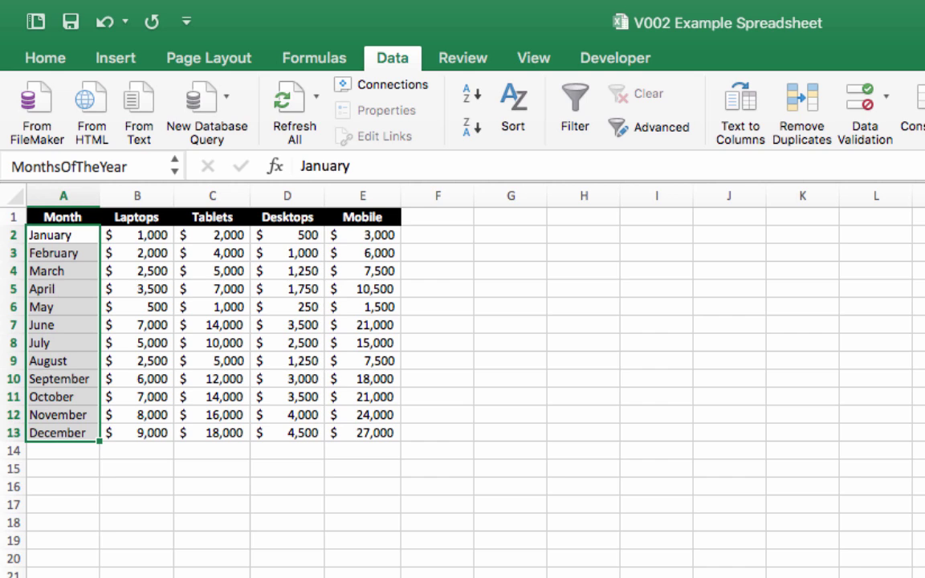
pyautogui.click(162, 345)
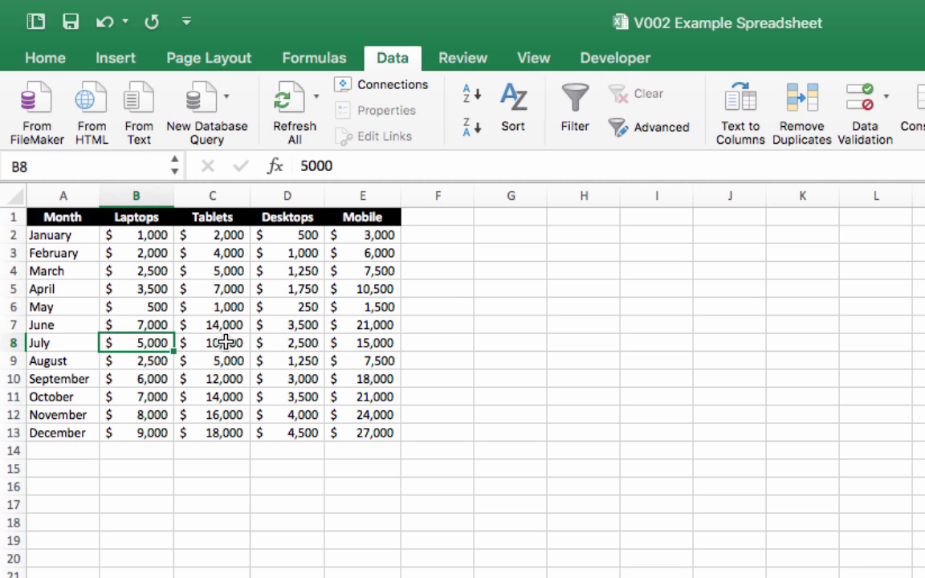
pyautogui.click(226, 343)
pyautogui.click(281, 342)
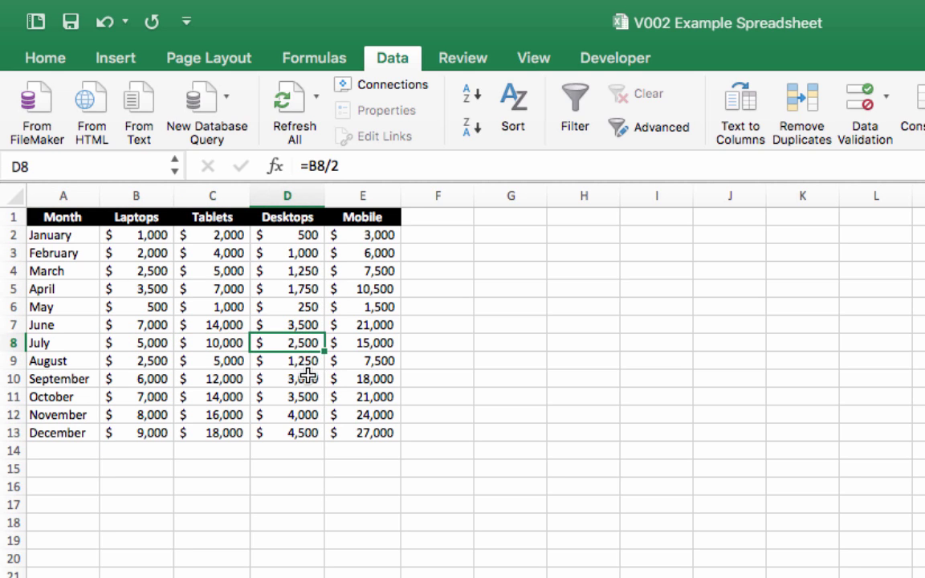
pyautogui.click(386, 344)
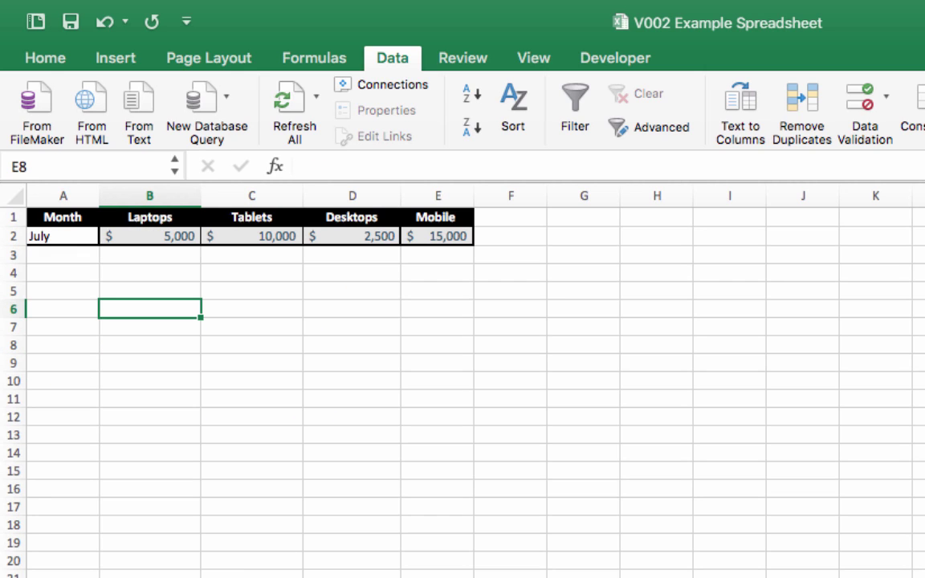